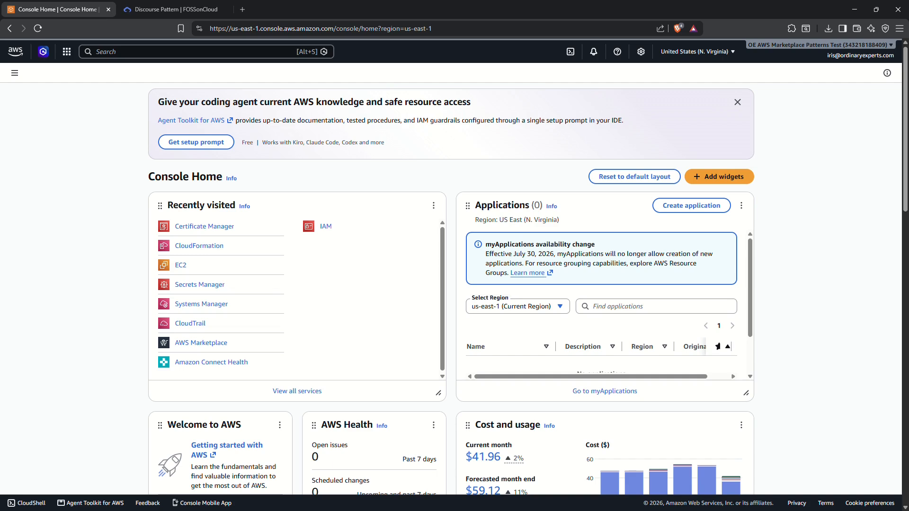
- Copy the ARN of the issued test.patterns.ordinaryexperts.com certificate from Certificate Manager
click(199, 48)
text(certi)
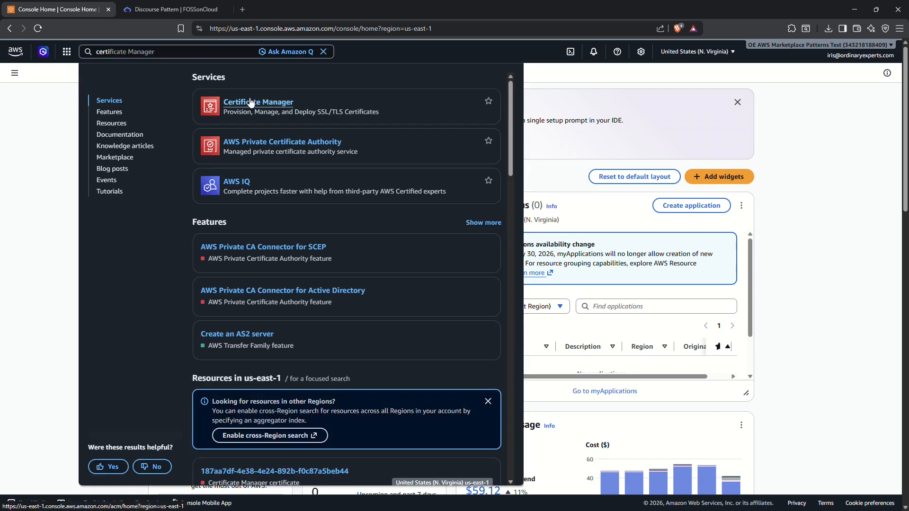
click(250, 98)
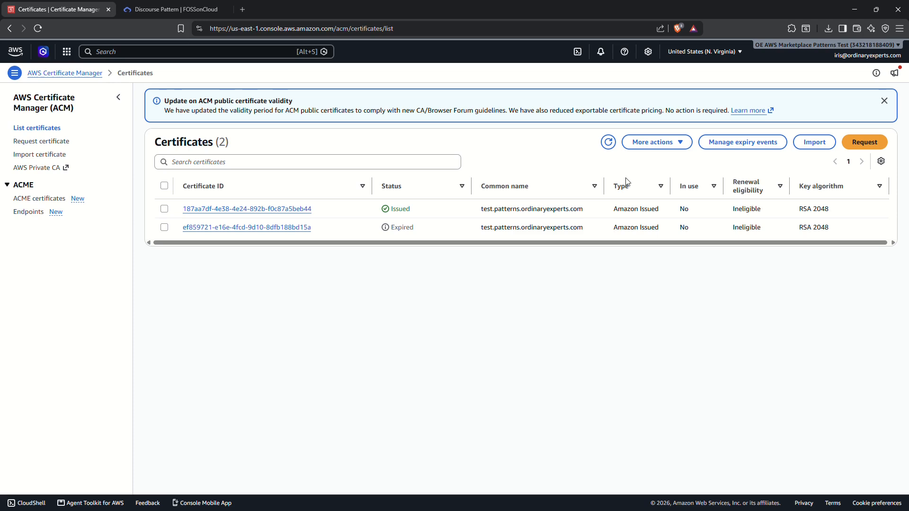
click(259, 208)
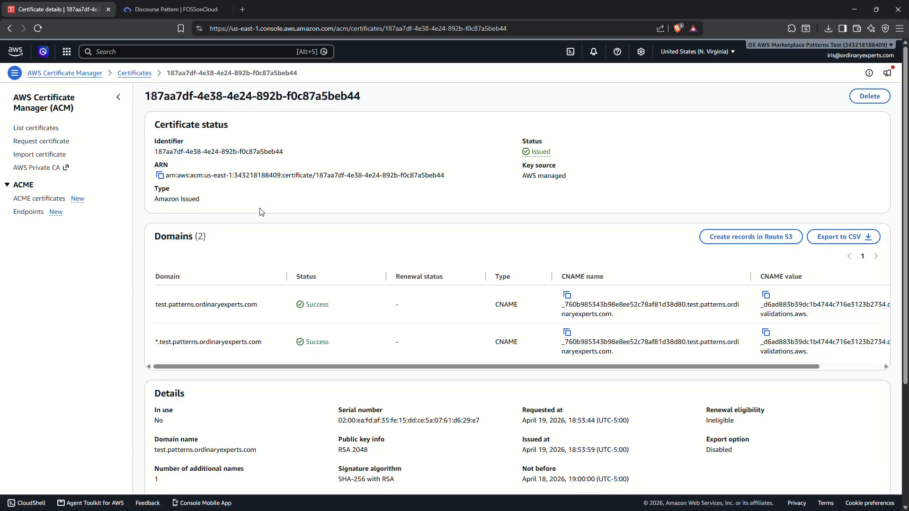
click(159, 175)
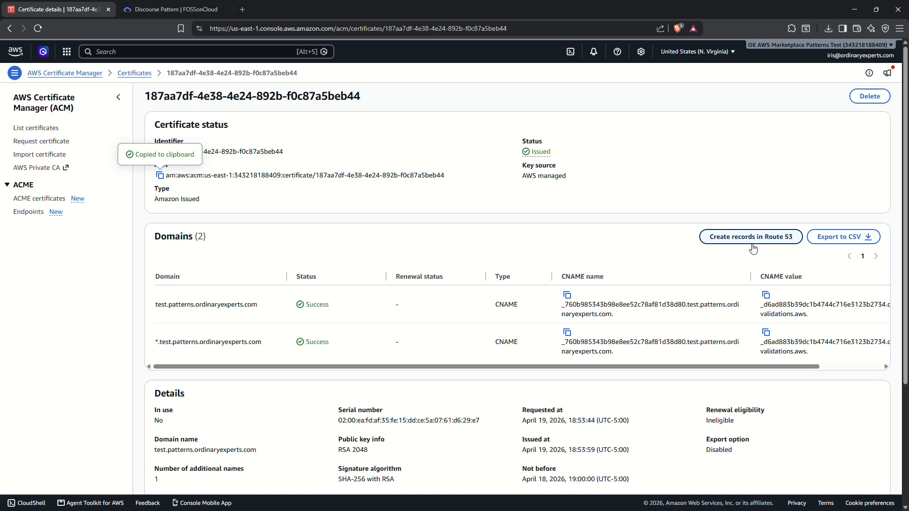
click(198, 12)
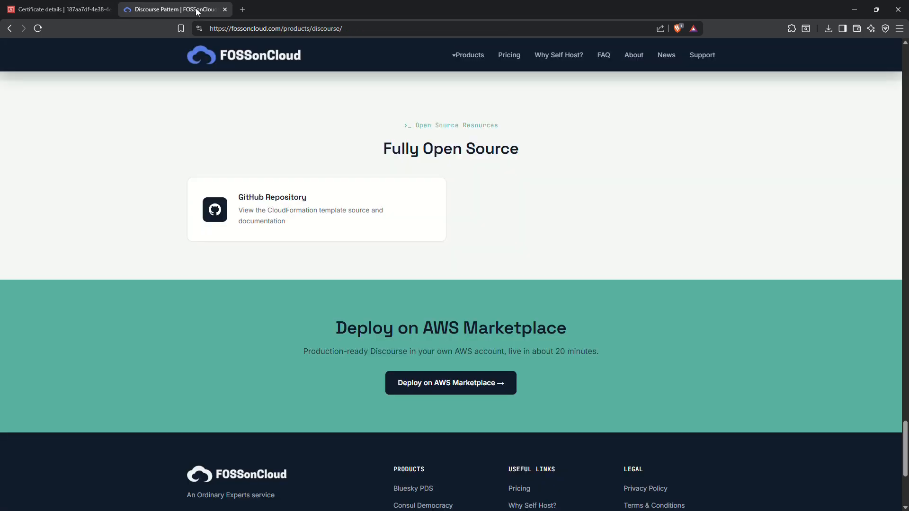
- Open the Discourse on AWS by FOSSonCloud listing on AWS Marketplace from the FOSSonCloud page
click(425, 386)
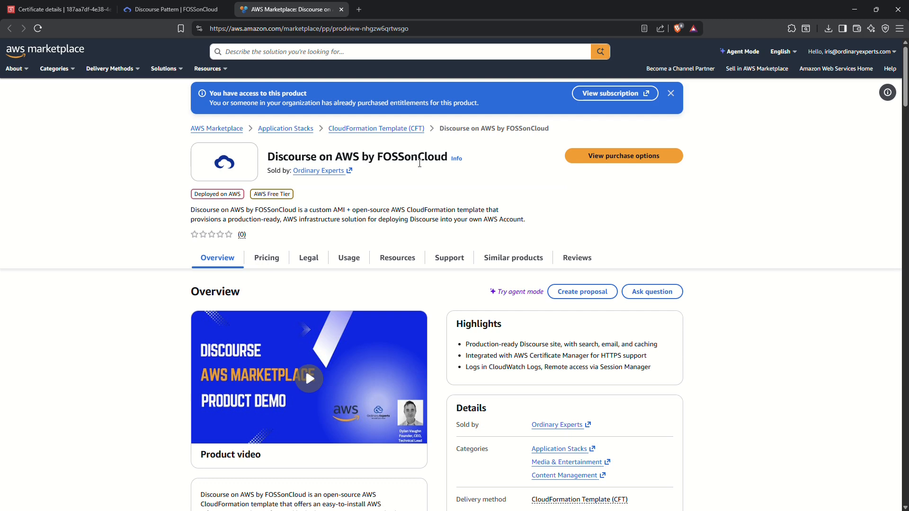
- Launch the subscribed Discourse software with CloudFormation from its Marketplace purchase options
click(596, 159)
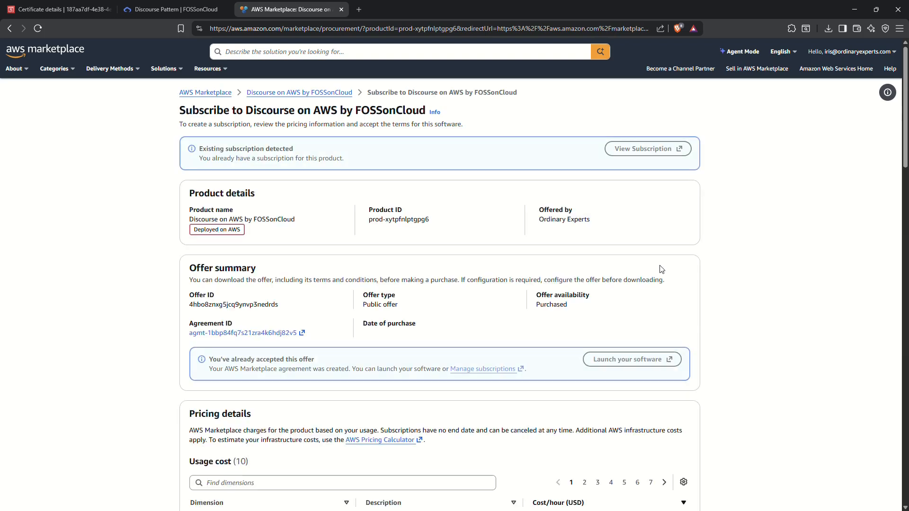
scroll(659, 269, down, 2)
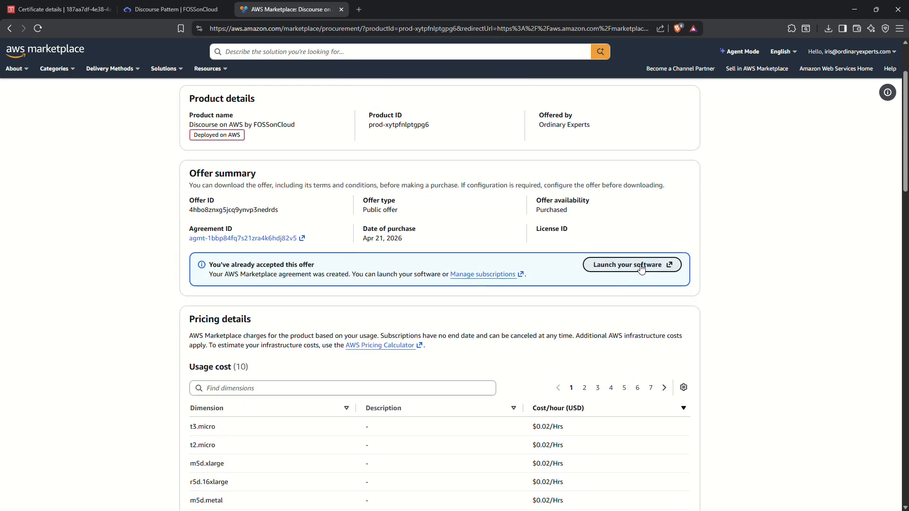
click(642, 265)
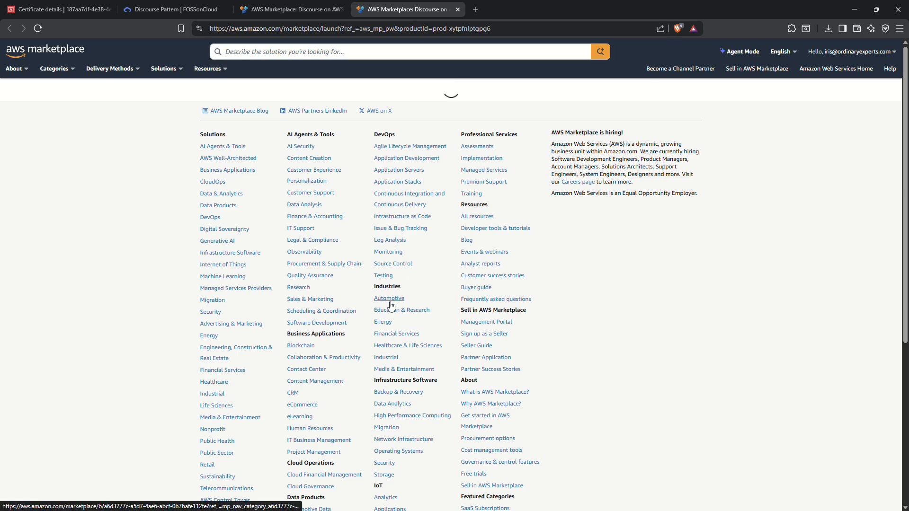
click(282, 392)
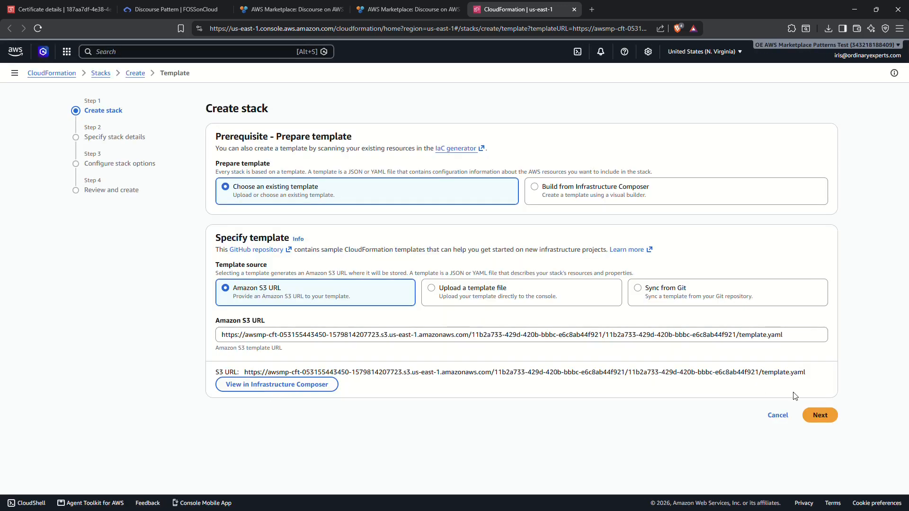
- Name the new CloudFormation stack discourse-demo
click(824, 415)
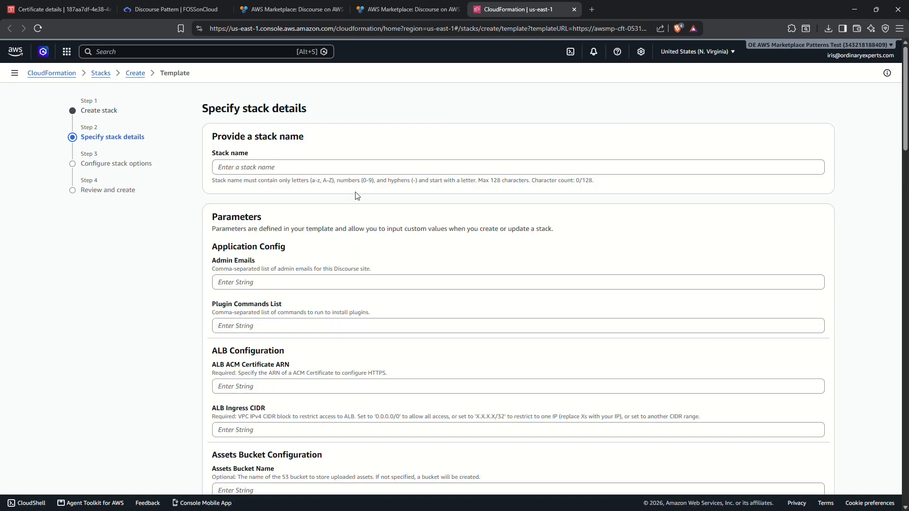
click(290, 169)
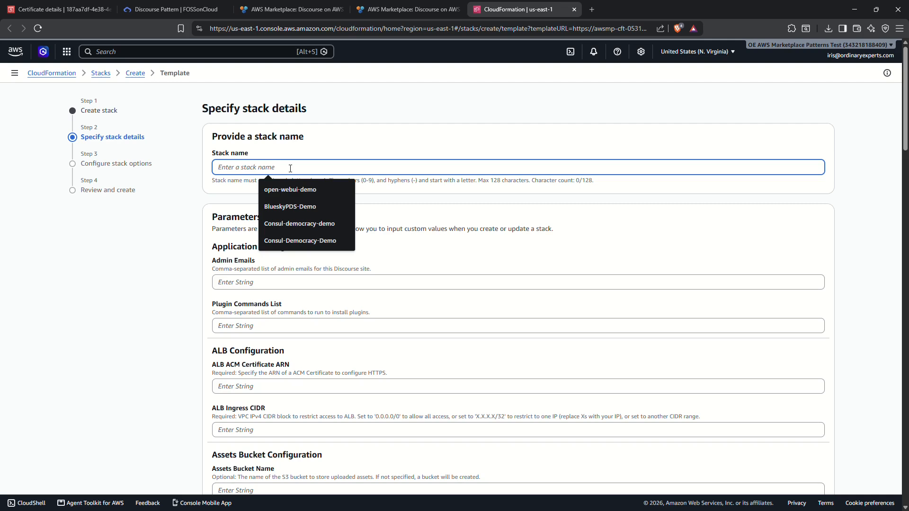
text(discourse-demo)
- Enter the admin e-mail, paste the certificate ARN, and set ALB ingress CIDR 0.0.0.0/0
click(242, 282)
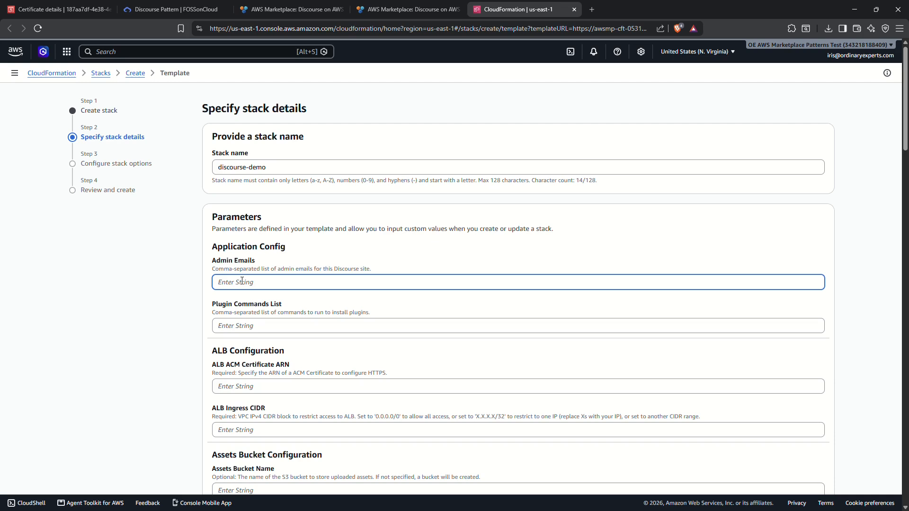
scroll(254, 322, down, 1)
click(234, 337)
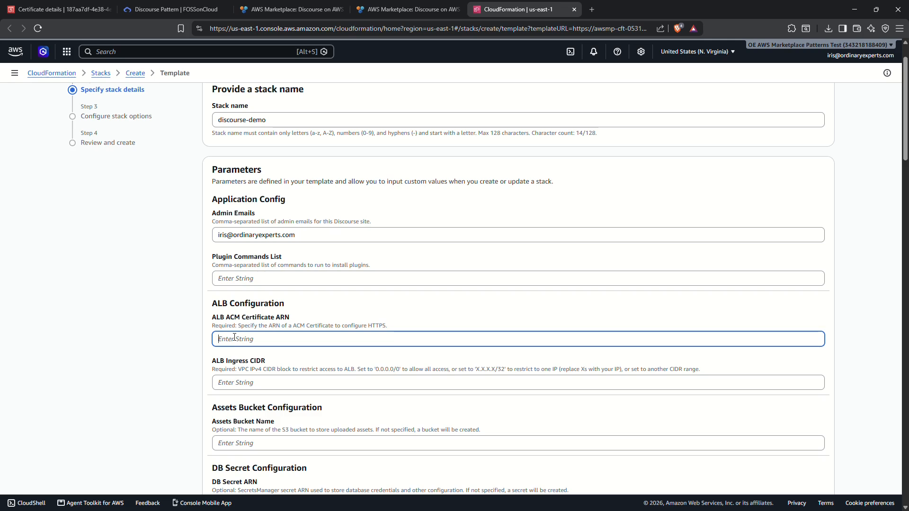
key(ctrl+v)
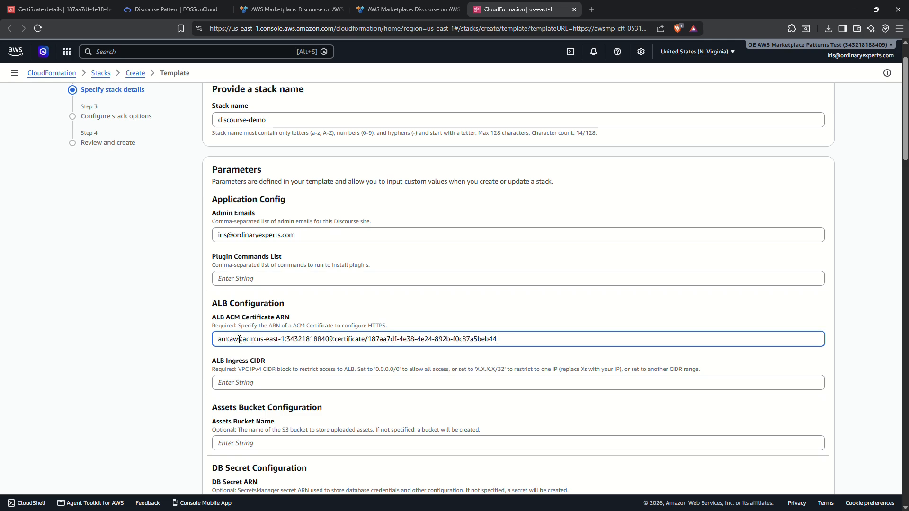
click(247, 384)
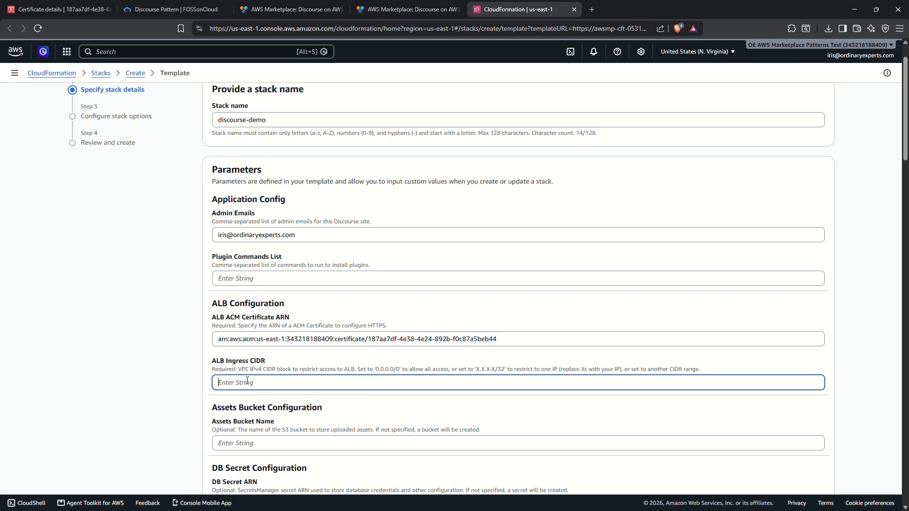
text(0.0.0.0/0)
- Set hosted zone test.patterns.ordinaryexperts.com and hostname discourse-demo.test.patterns.ordinaryexperts.com
scroll(188, 403, down, 8)
click(223, 286)
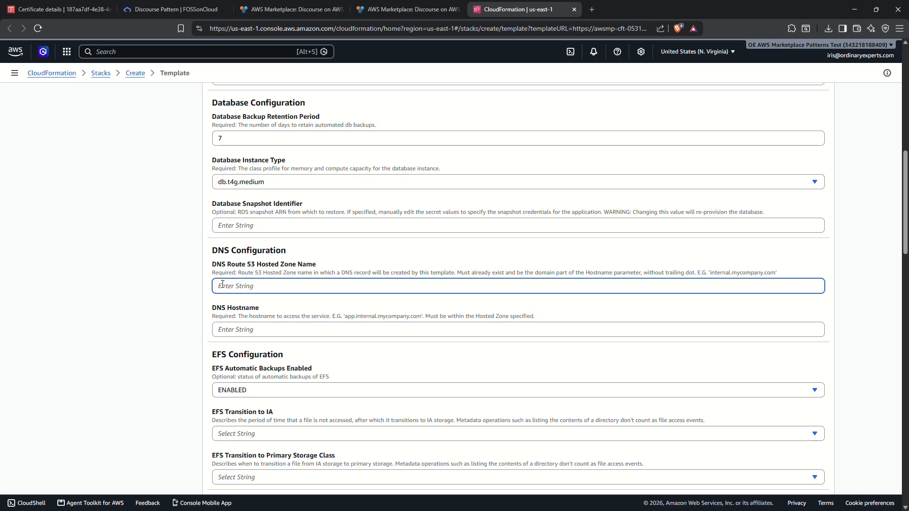
text(test.patterns.ordinaryexperts.com)
click(114, 186)
click(265, 336)
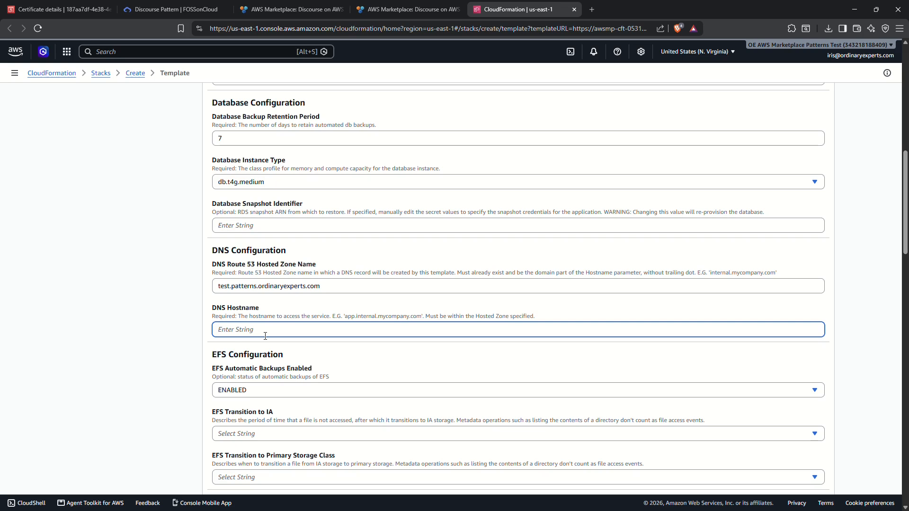
text(discourse-demo.test.patterns.ordinaryexperts.com)
- Set Create SES Domain Identity to false, leaving the VPC CIDR defaults unchanged
scroll(160, 381, down, 15)
double_click(240, 276)
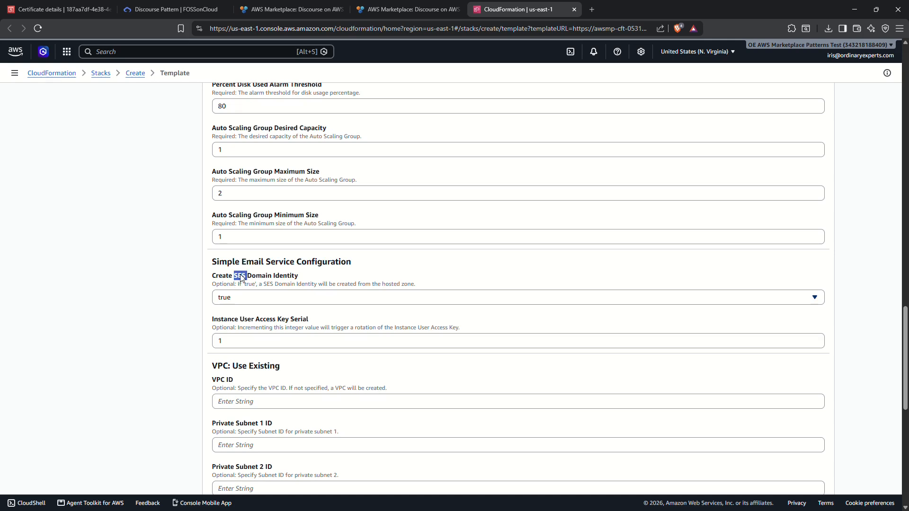
drag(240, 278, 284, 279)
click(172, 286)
click(250, 298)
click(246, 345)
scroll(226, 281, down, 5)
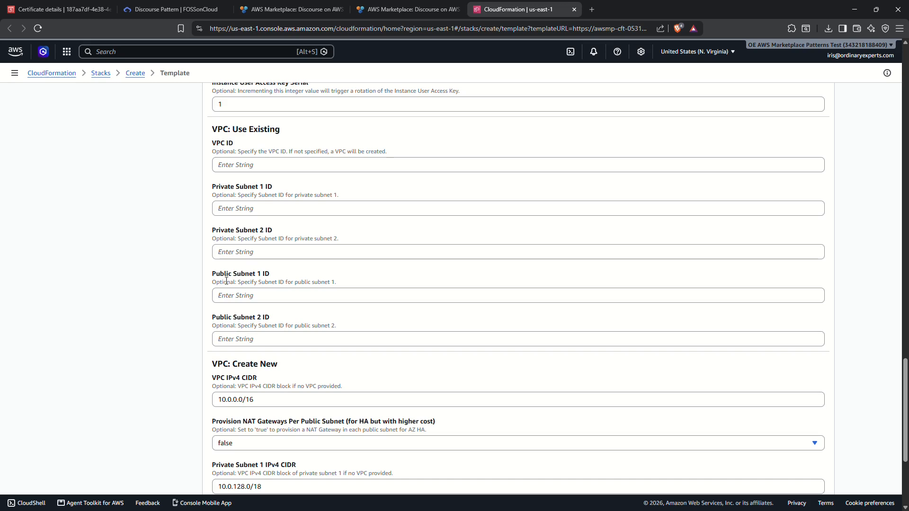
scroll(226, 281, down, 3)
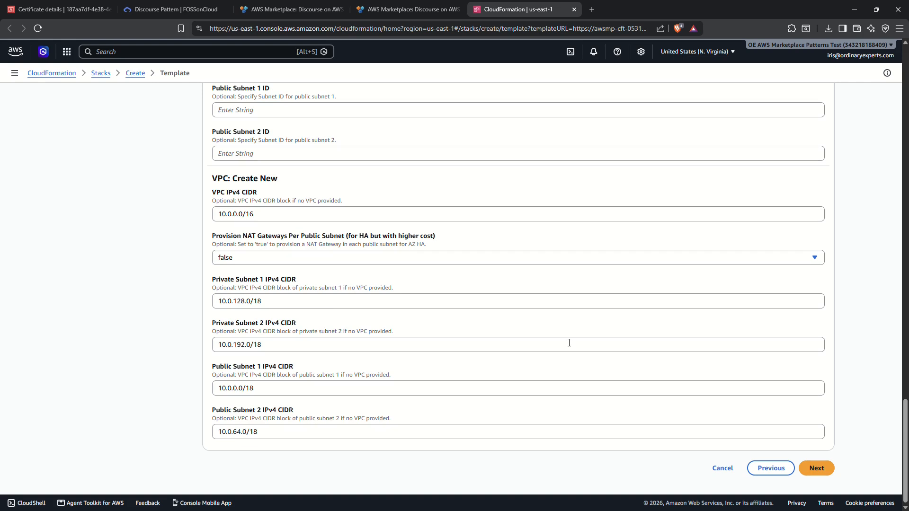
- Acknowledge IAM resource creation and submit the discourse-demo stack for creation
click(839, 478)
scroll(696, 416, down, 12)
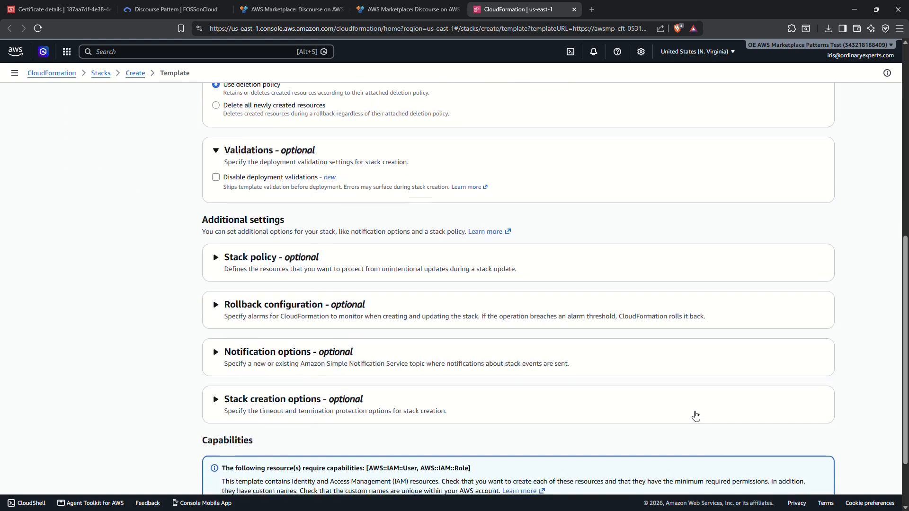
click(301, 433)
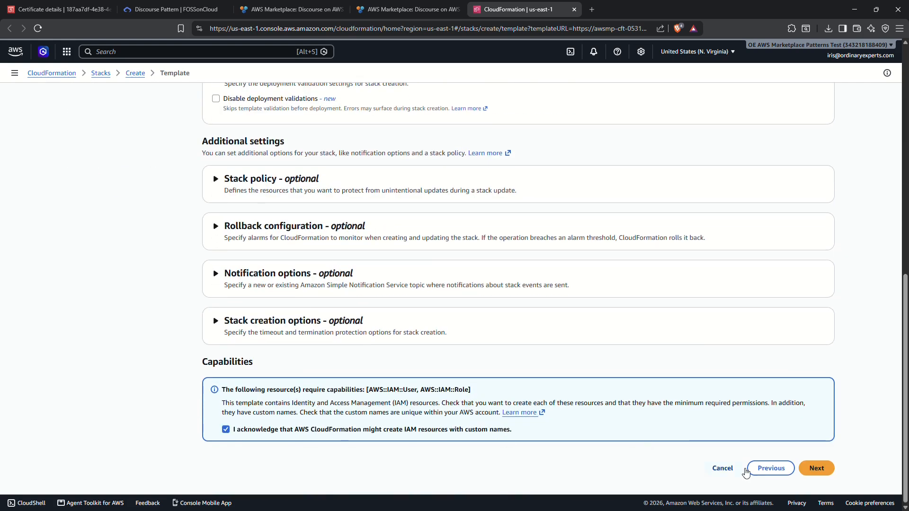
click(817, 468)
scroll(462, 379, down, 20)
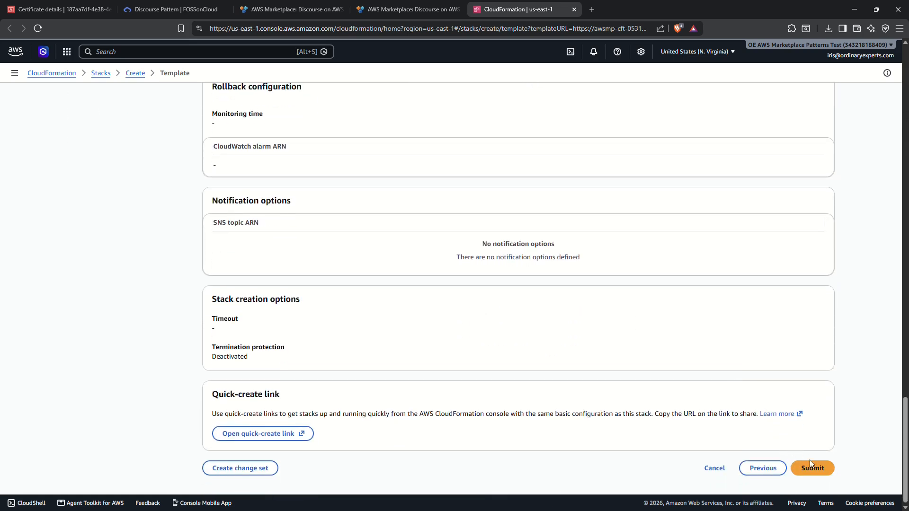
click(813, 468)
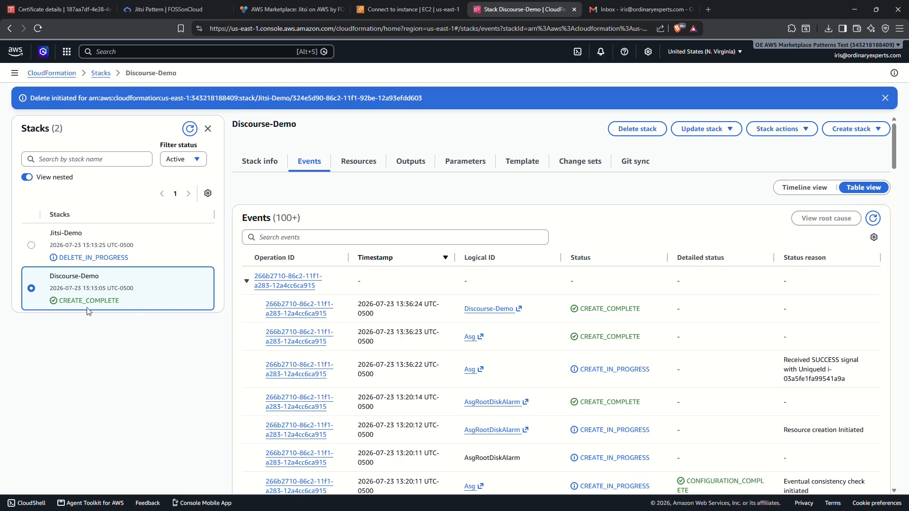
- Open the stack's DnsSiteUrlOutput link in a new tab showing the Discourse congratulations page
click(411, 169)
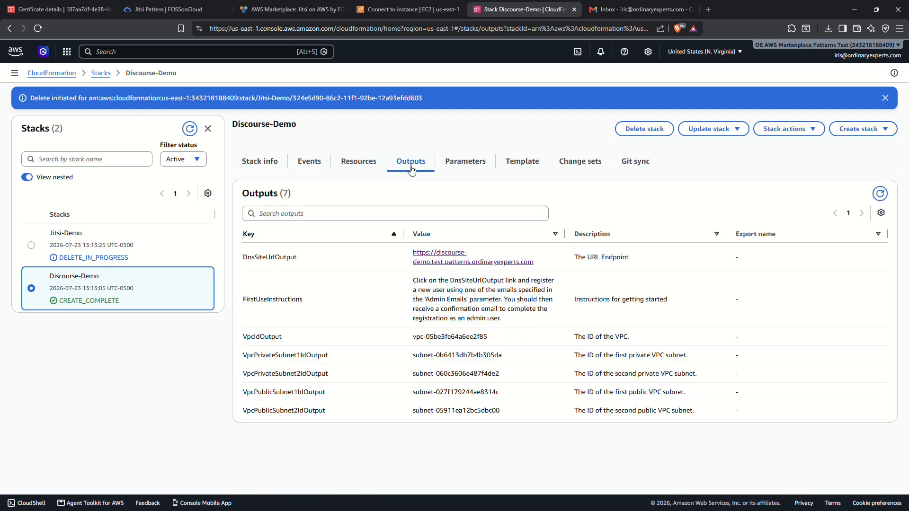
middle_click(455, 262)
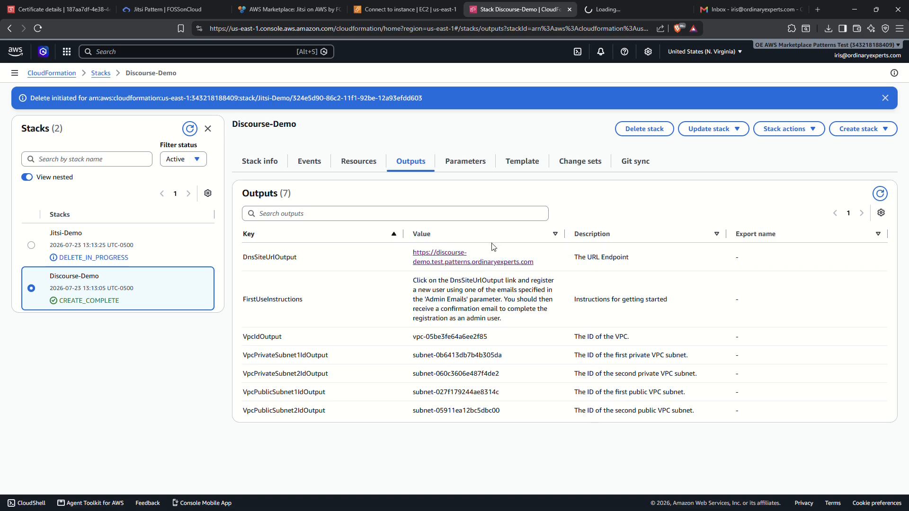
click(611, 10)
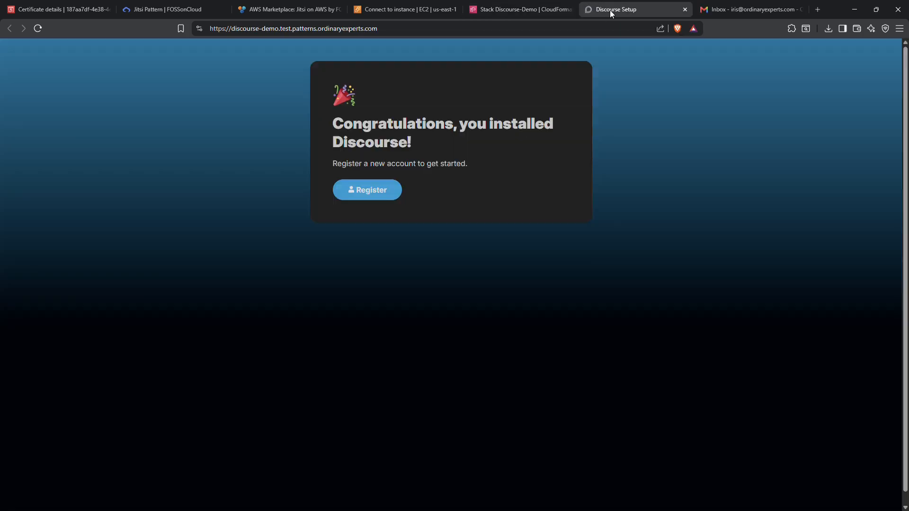
click(373, 188)
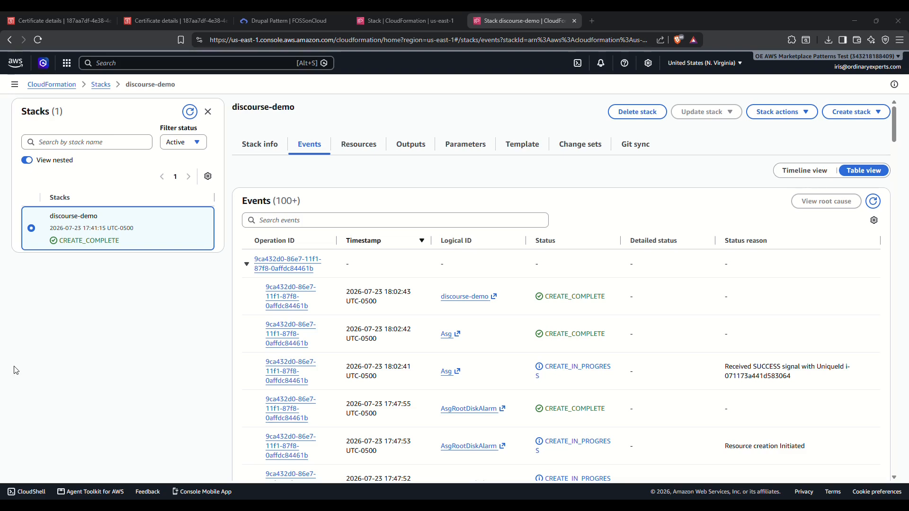
click(416, 143)
right_click(448, 238)
click(478, 244)
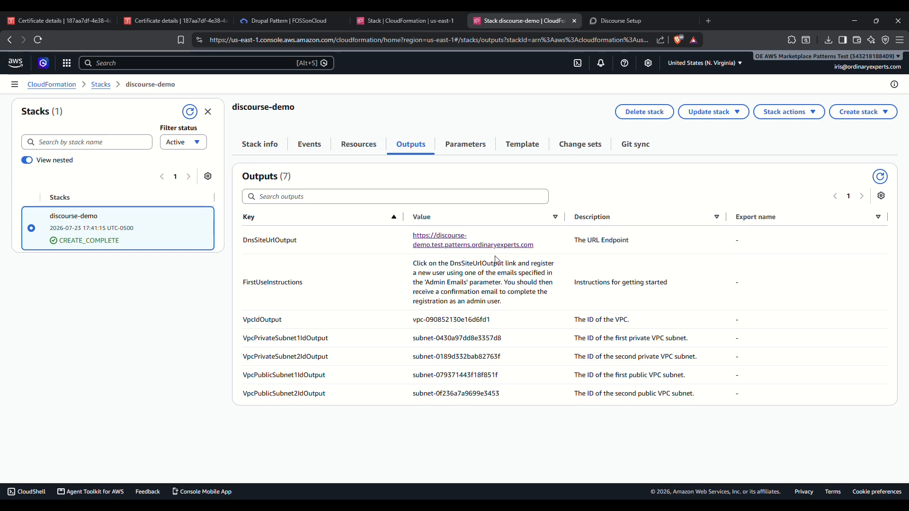
click(625, 22)
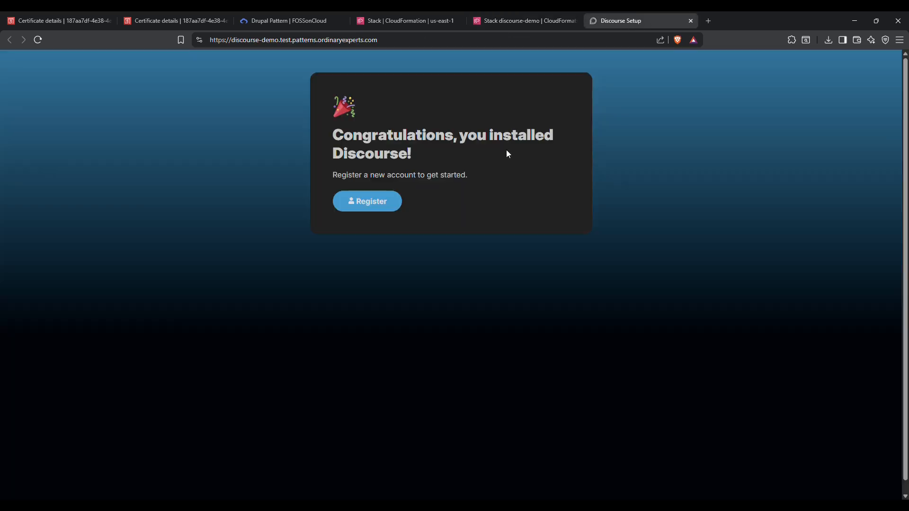
- Register the Discourse admin account with a username and a 15-character password
click(368, 202)
click(410, 209)
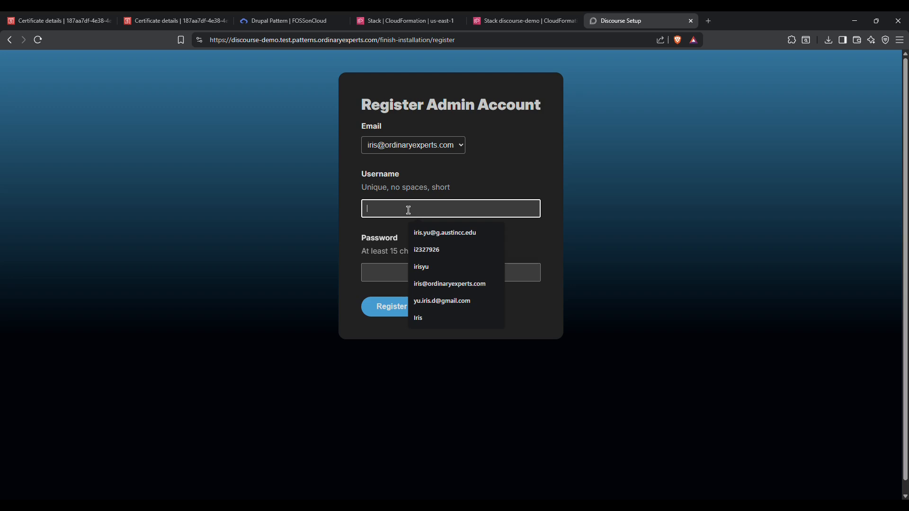
text(iris)
key(Tab)
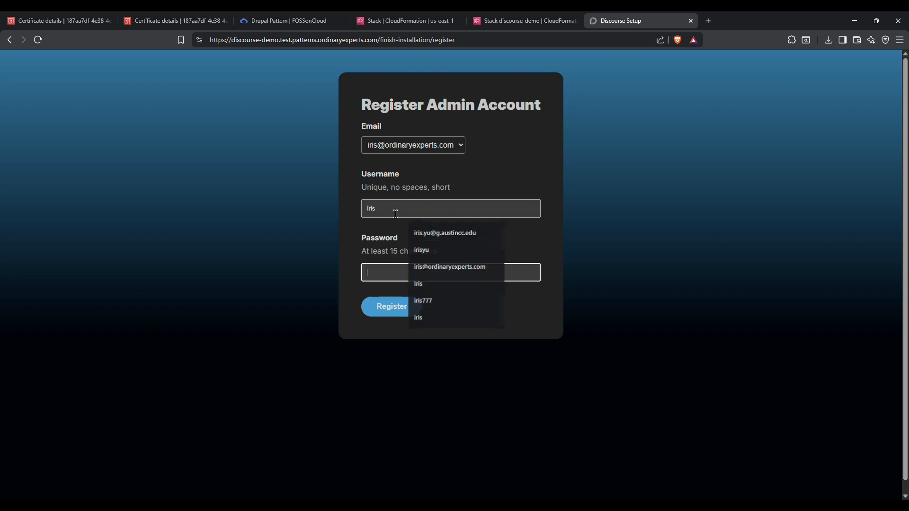
text(•••••••••••••)
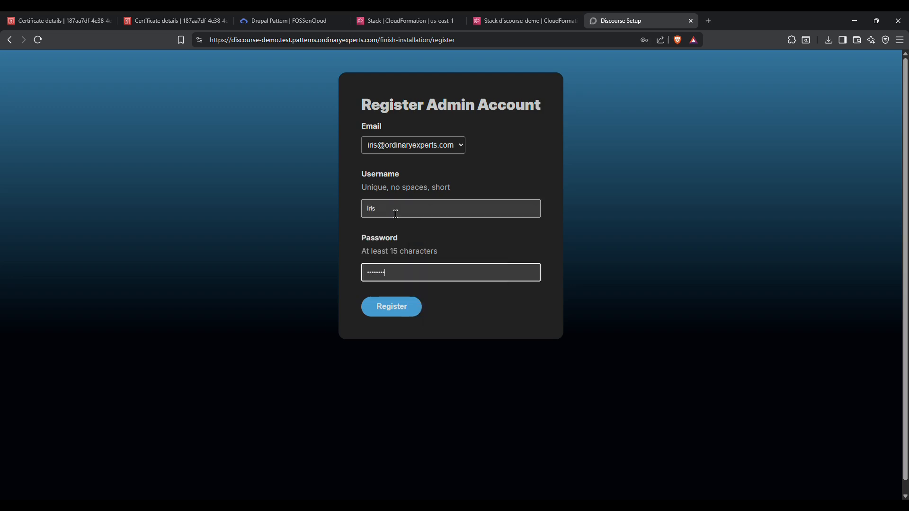
text(••)
click(394, 311)
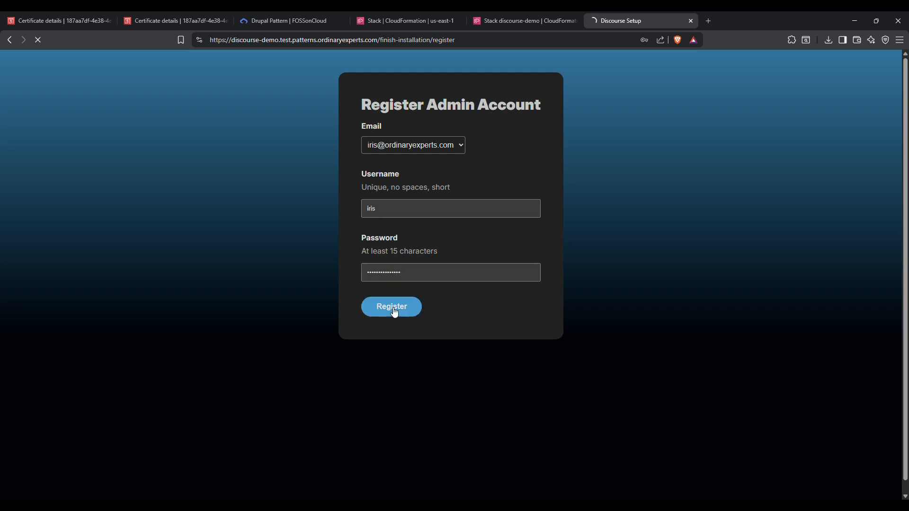
- Decline saving the password and follow the activation link in the Confirm your new account email
click(666, 366)
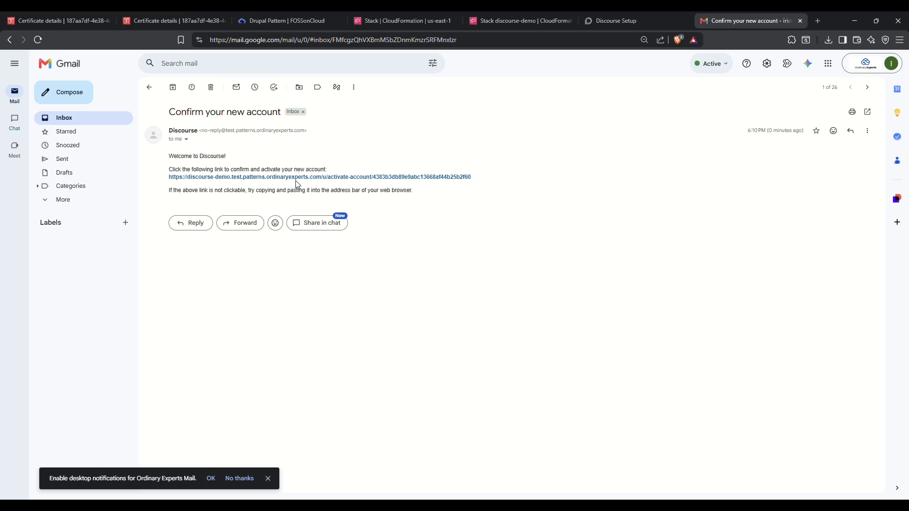
click(251, 177)
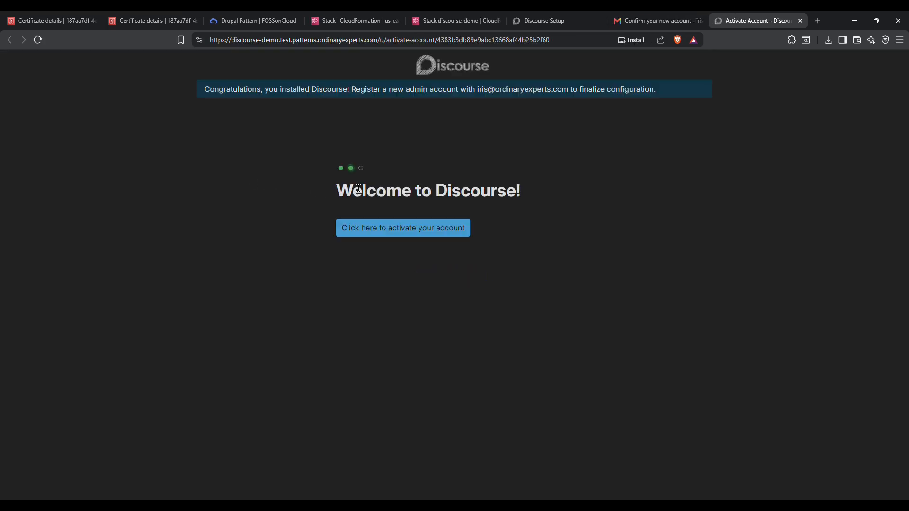
- Activate the admin account, finish onto the forum home, and return to the Discourse Setup tab
click(379, 231)
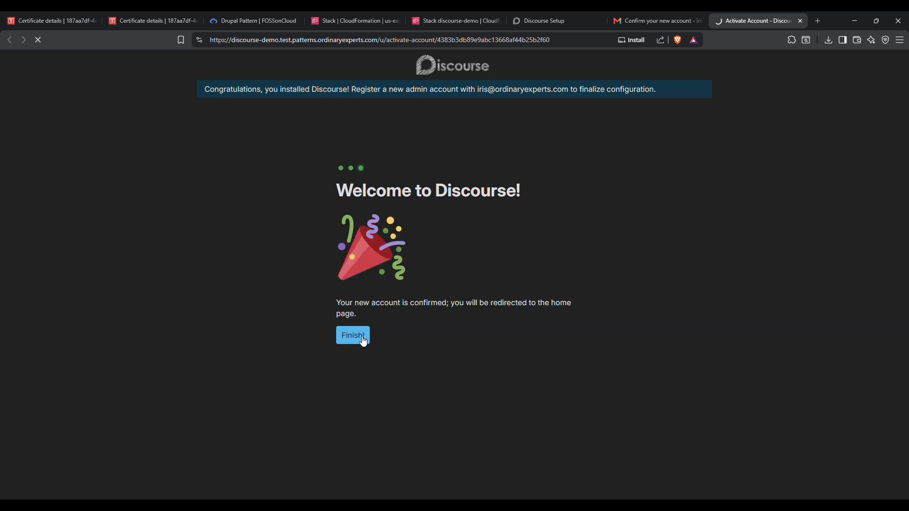
click(353, 335)
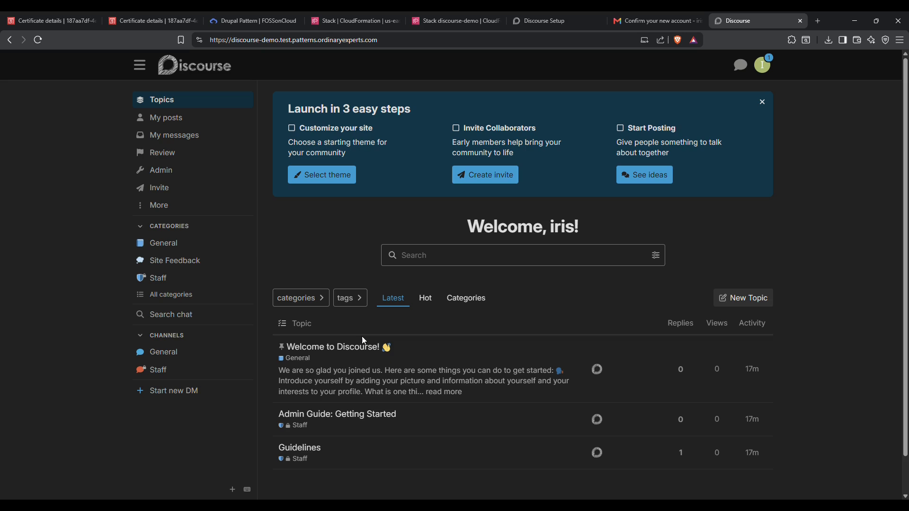
key(ctrl+shift+Tab)
key(ctrl+shift+Tab)
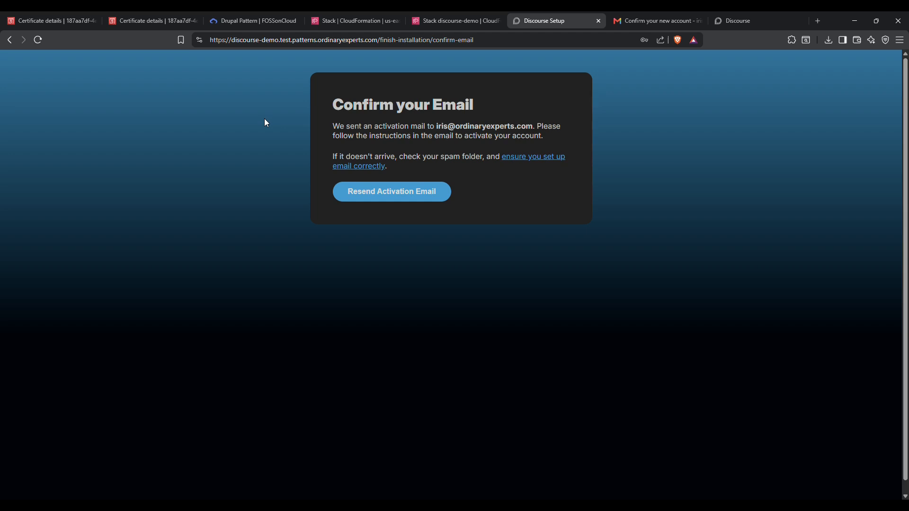
- Find Amazon SES via console search and view Identities, with test.patterns.ordinaryexperts.com and the admin e-mail verified
click(339, 22)
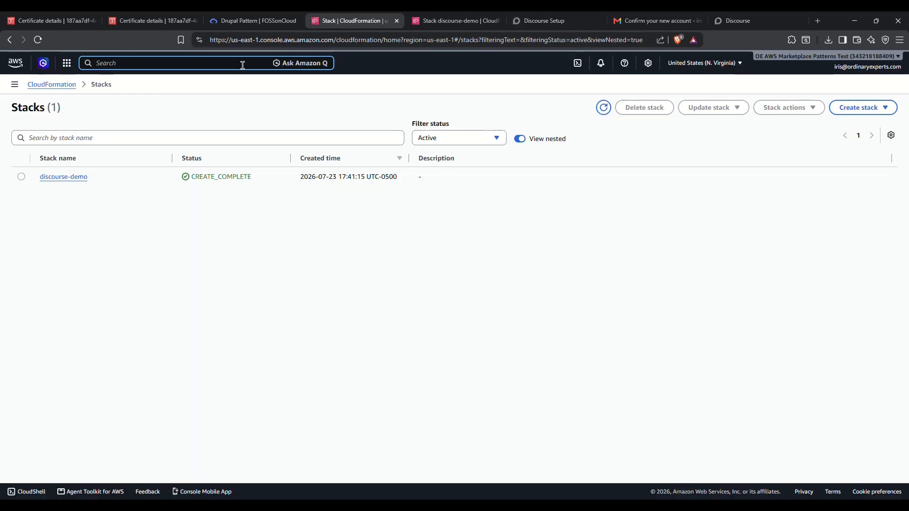
click(242, 65)
text(ses)
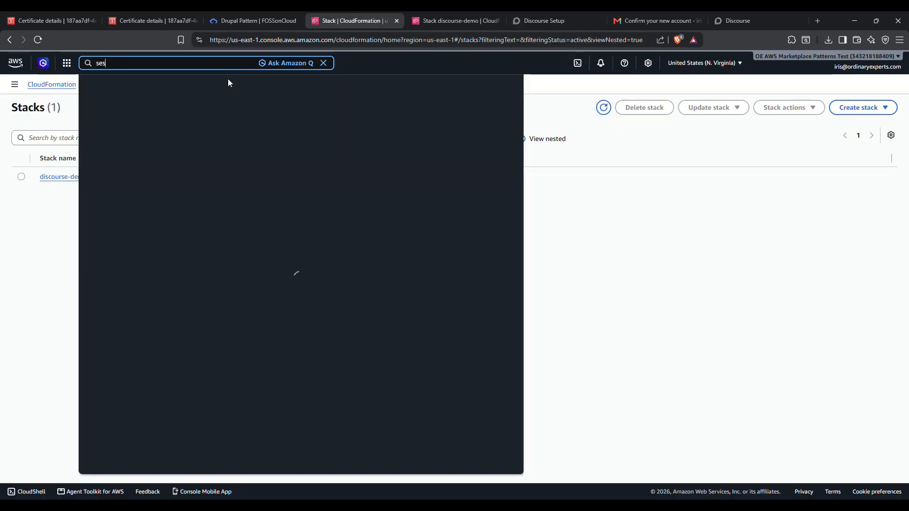
click(259, 116)
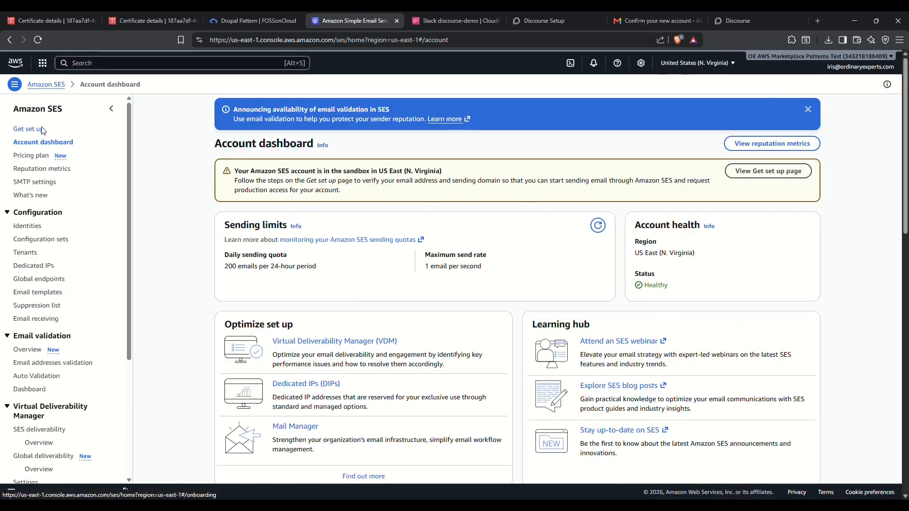
click(38, 130)
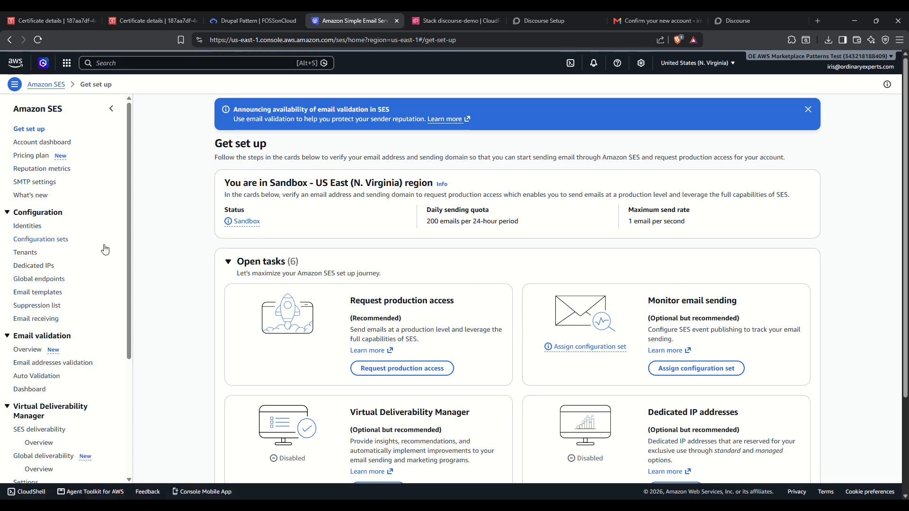
click(29, 230)
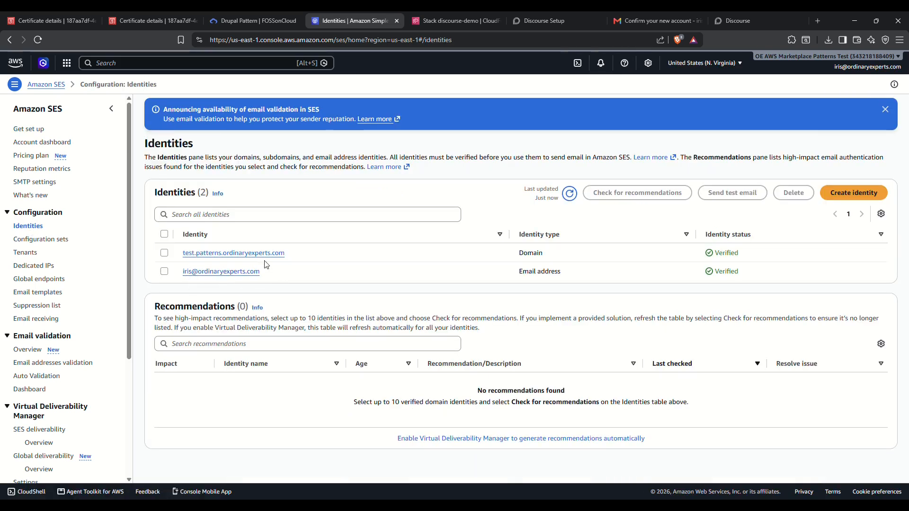